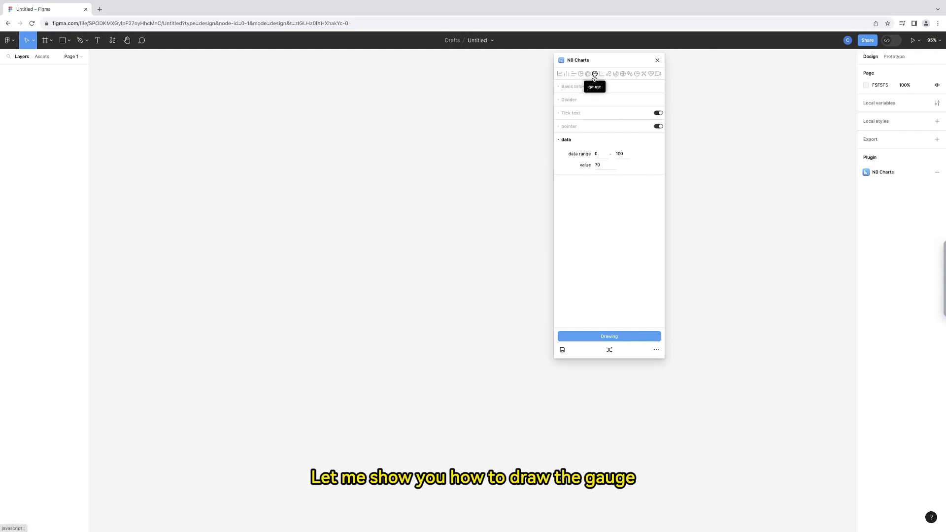
Expand the gauge's Basic Information and Tick text settings in NB Charts and select the Frame tool.
left_click(566, 87)
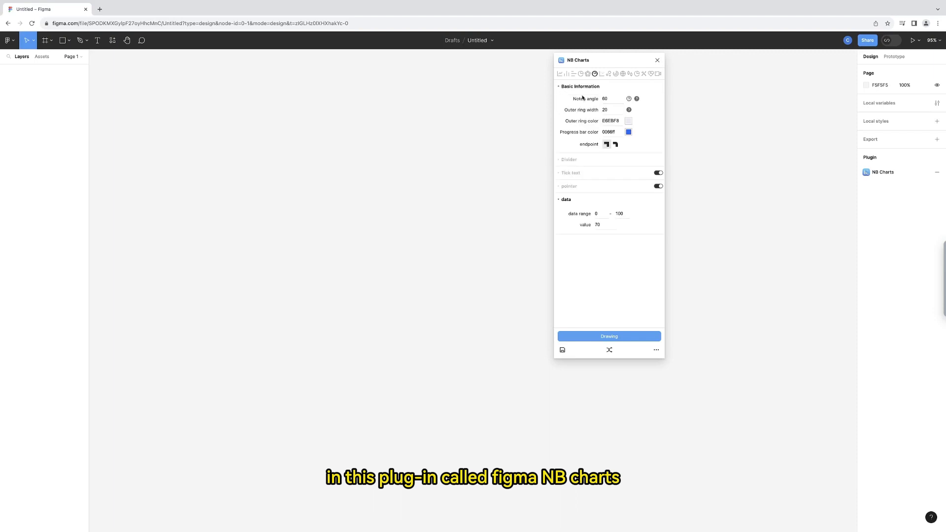
left_click(558, 174)
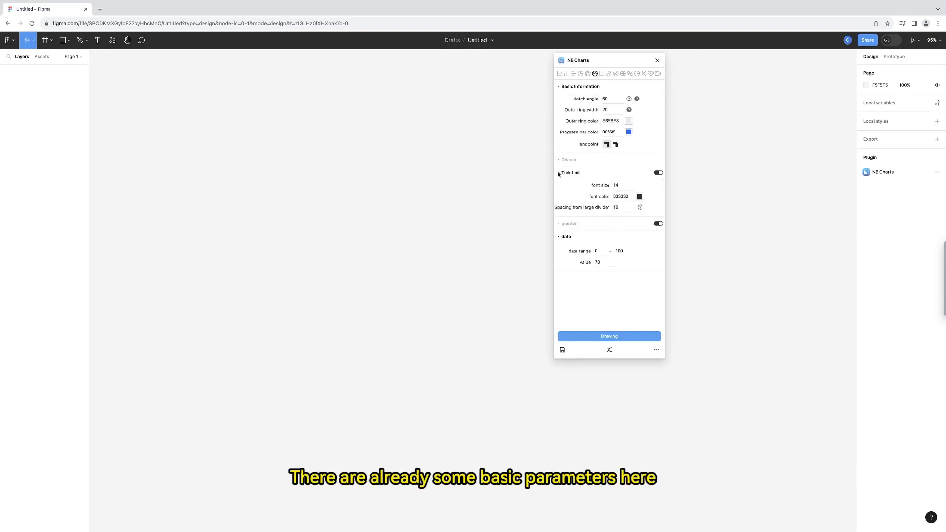
left_click(52, 41)
left_click(52, 58)
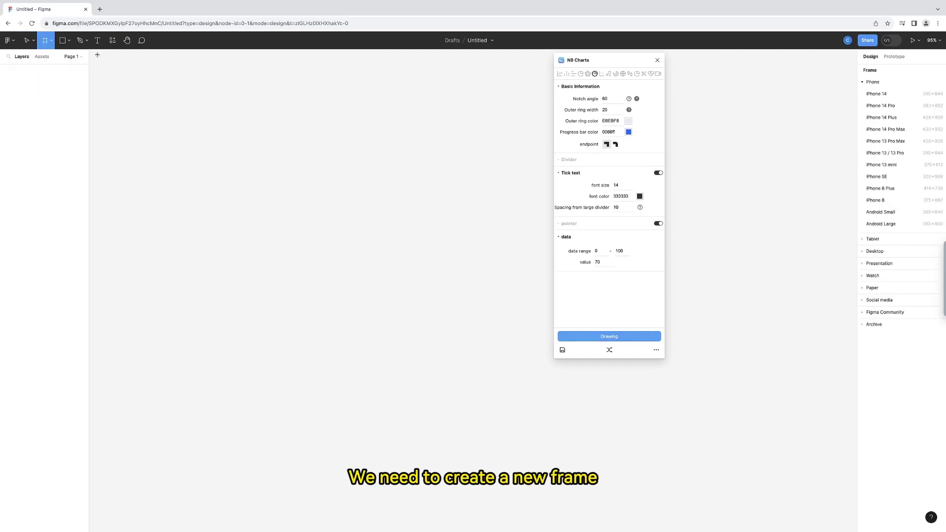
Draw a 308×285 frame at the canvas top-left and generate a blue gauge pointing to 70.
left_click_drag(96, 54, 205, 154)
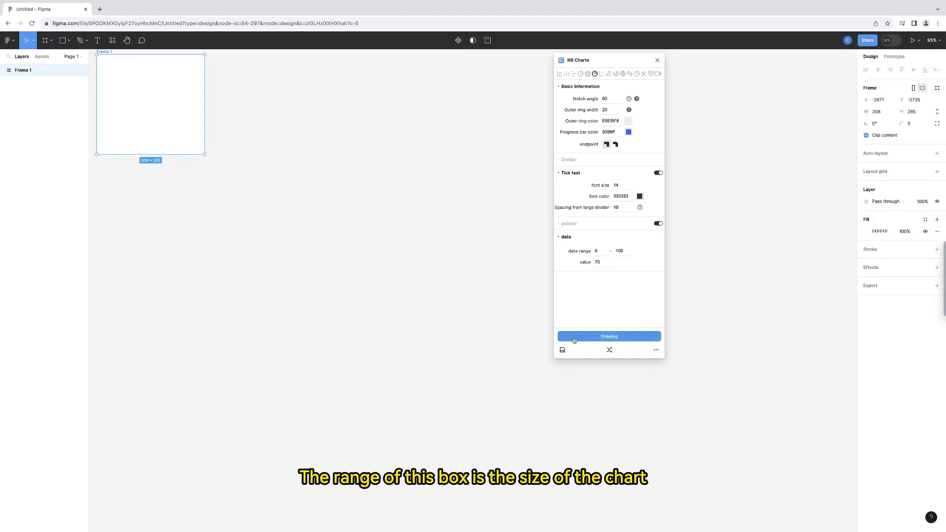
left_click(595, 338)
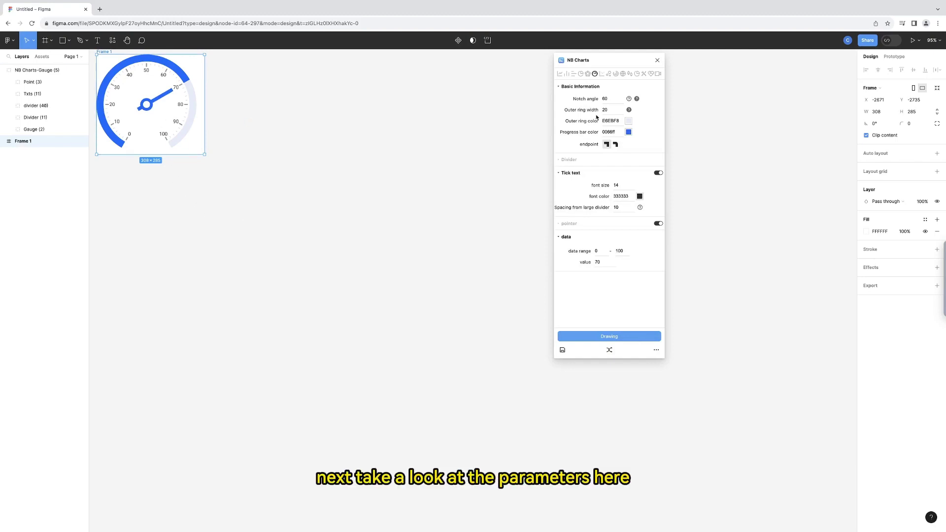
Set the notch angle to 180 and draw a semicircular gauge right of the first one.
mouse_move(636, 101)
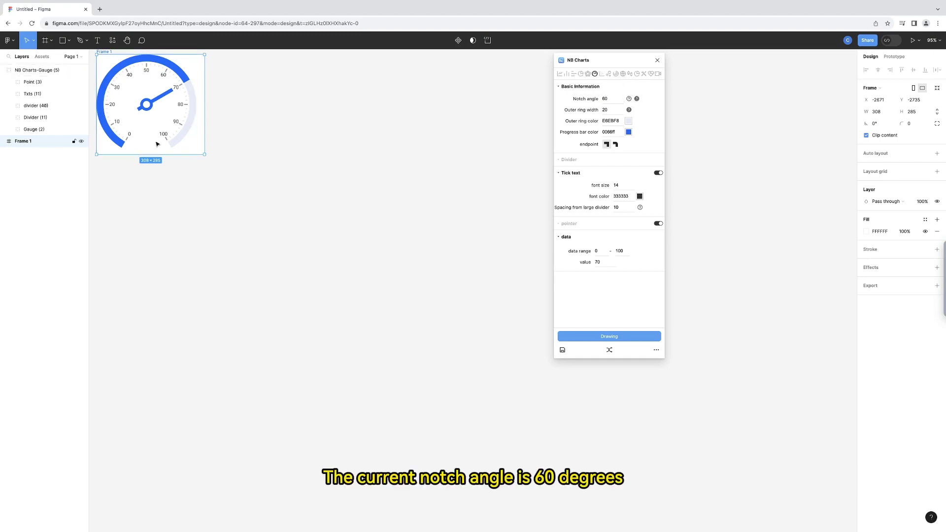
left_click(591, 99)
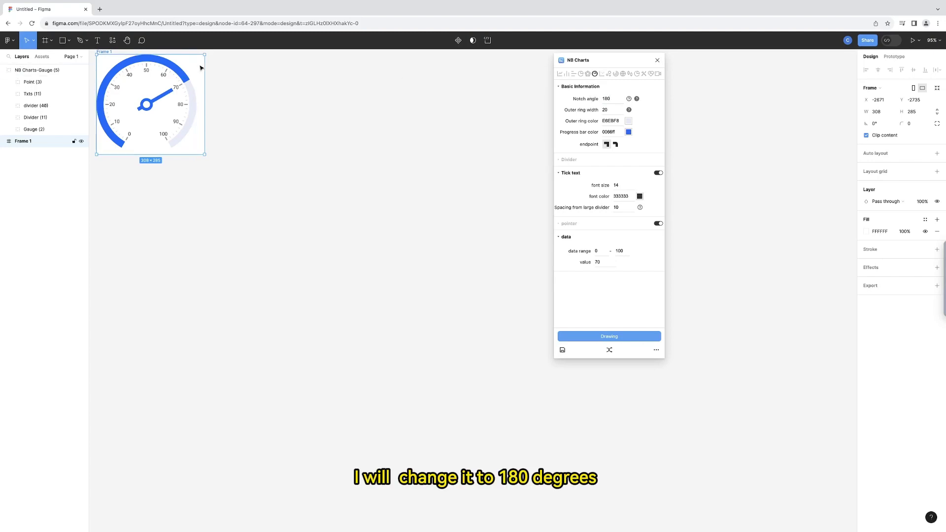
left_click_drag(198, 67, 322, 67)
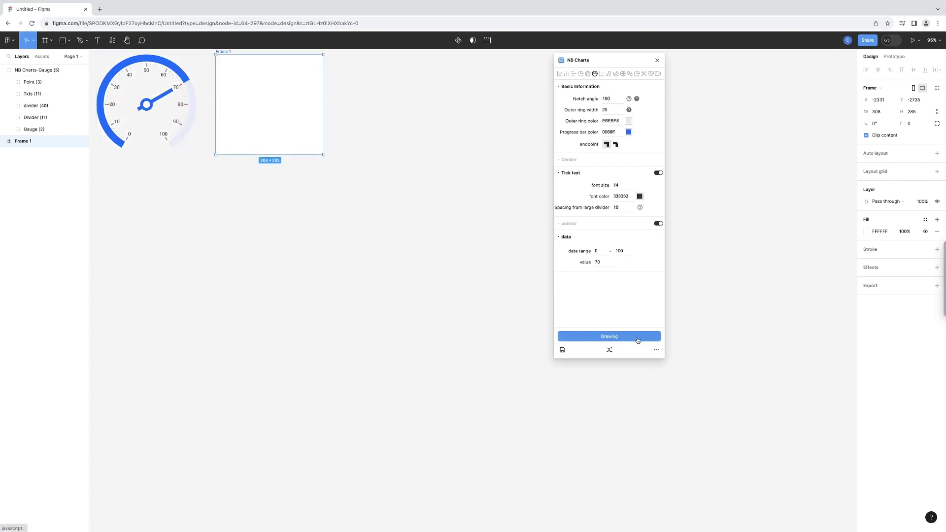
left_click(636, 337)
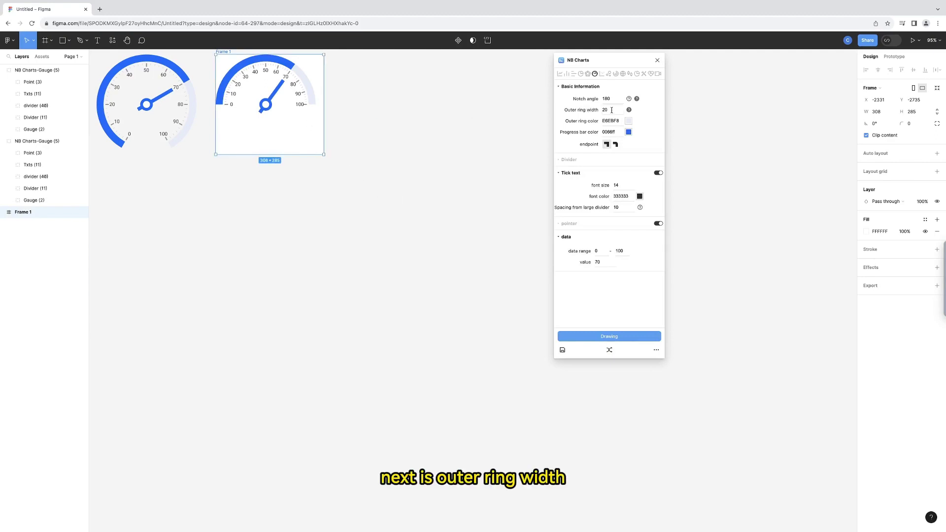
Set the outer ring width to 10 and draw the thinner-ring gauge right of the second.
mouse_move(629, 112)
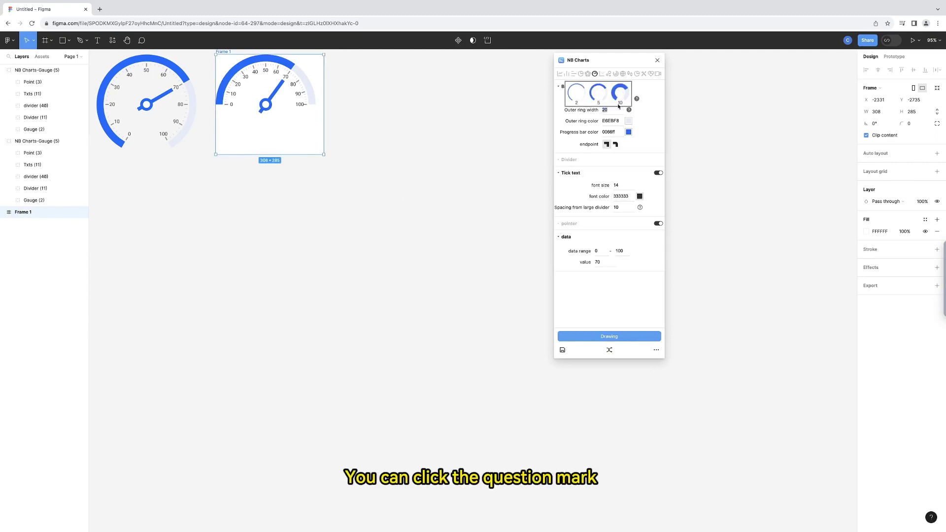
type("10")
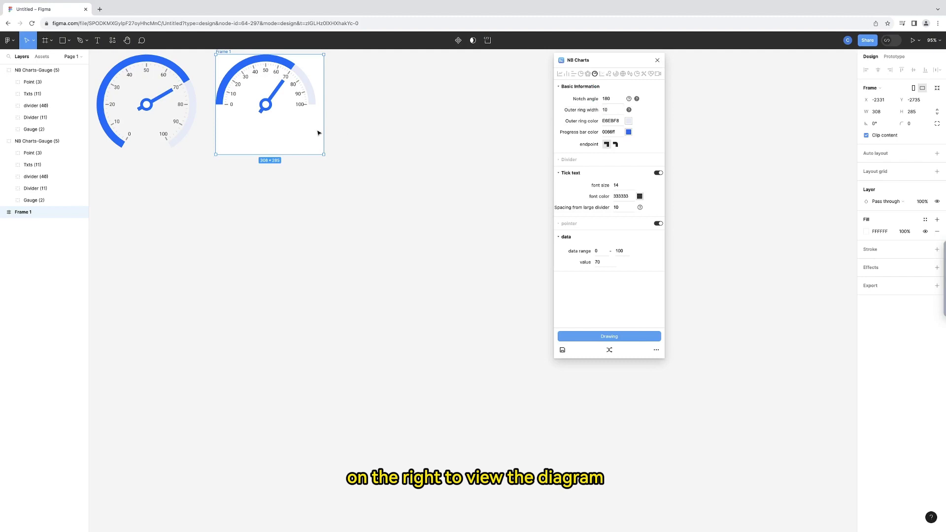
left_click_drag(313, 131, 440, 134)
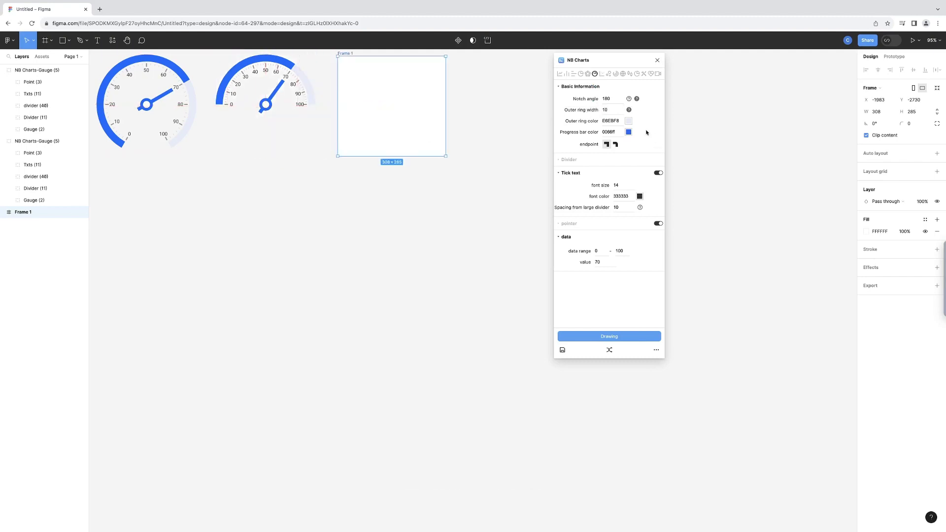
left_click(609, 336)
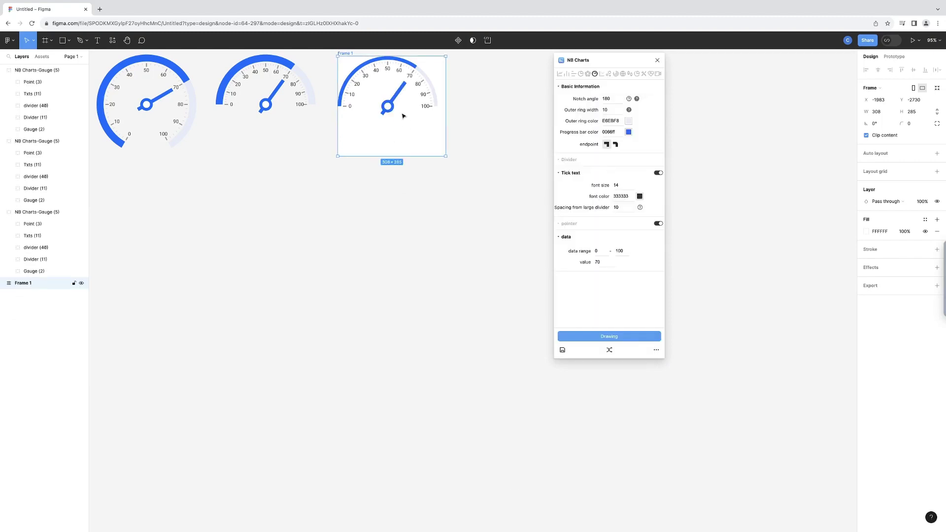
Reset the notch angle to 60 and the outer ring width to 20.
double_click(614, 101)
type("60")
double_click(607, 110)
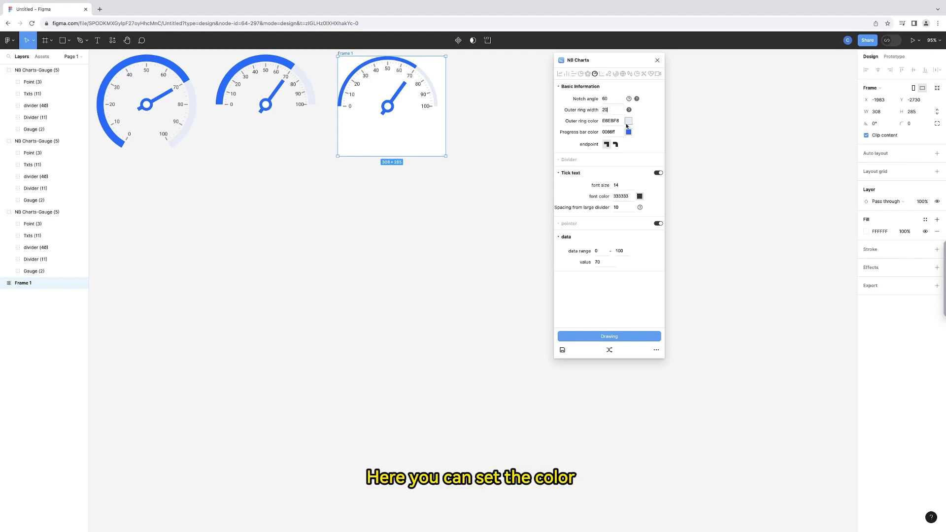
left_click(629, 121)
left_click(606, 145)
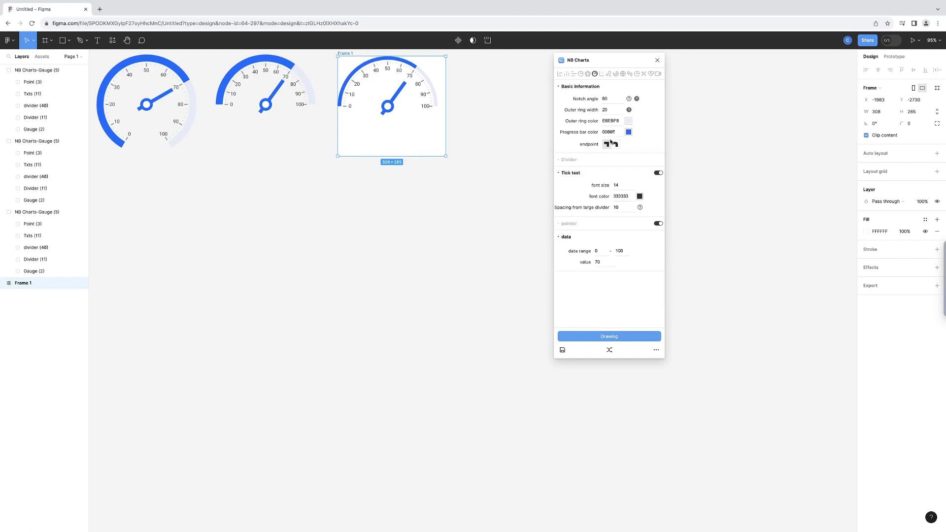
Place the frame below the first gauge and draw it with rounded arc ends.
left_click_drag(440, 153, 192, 268)
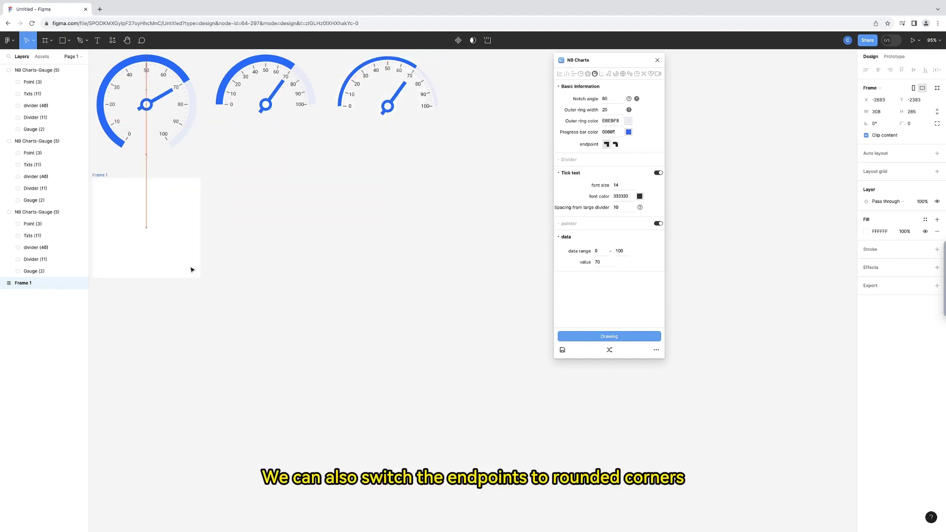
left_click(616, 144)
left_click(609, 336)
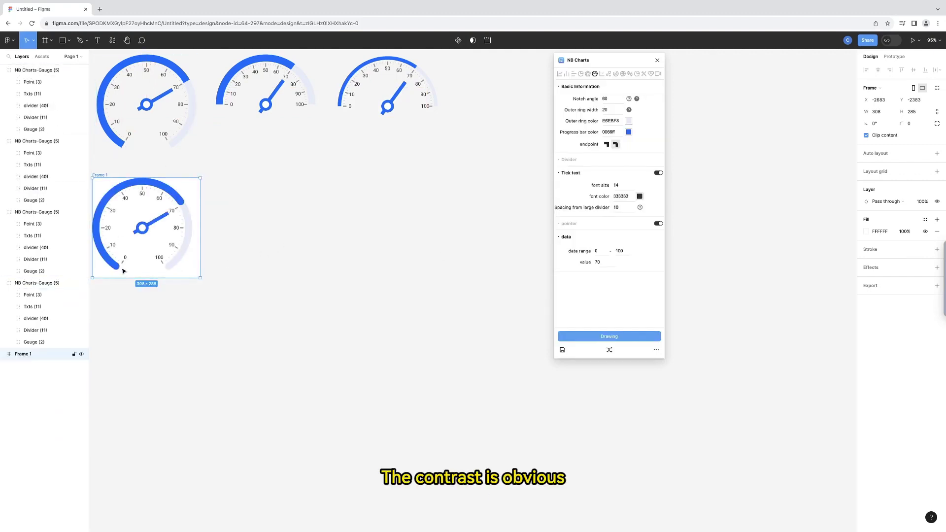
Show the Divider settings and draw a gauge beside the fourth, with divider distance 20.
left_click(558, 173)
left_click(586, 160)
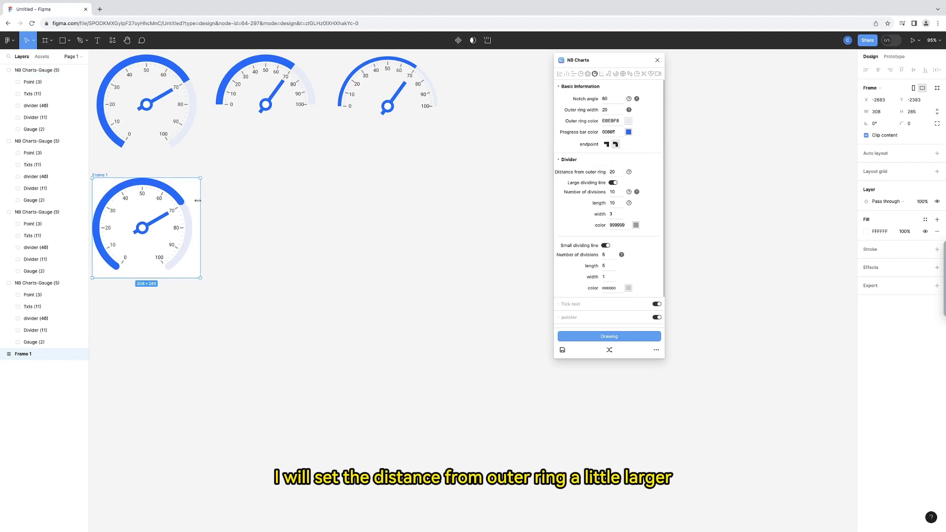
left_click_drag(197, 201, 304, 201)
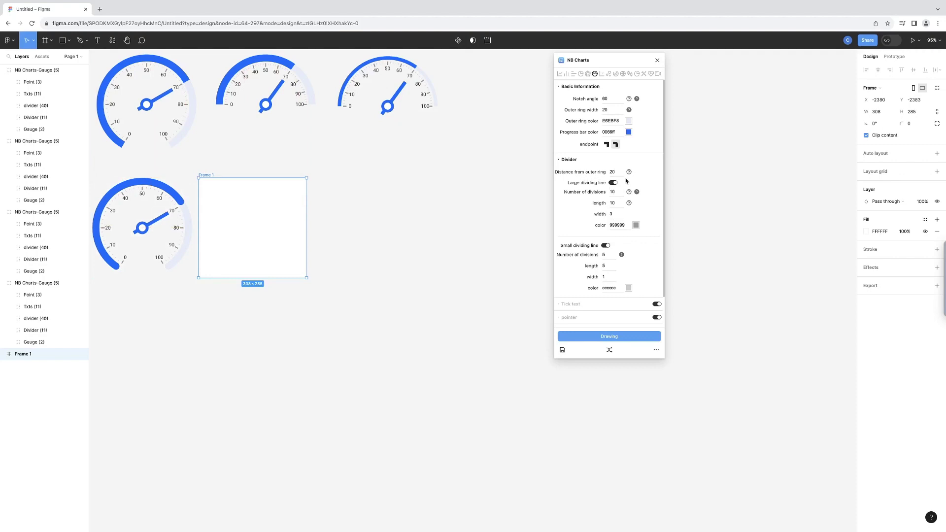
left_click(616, 338)
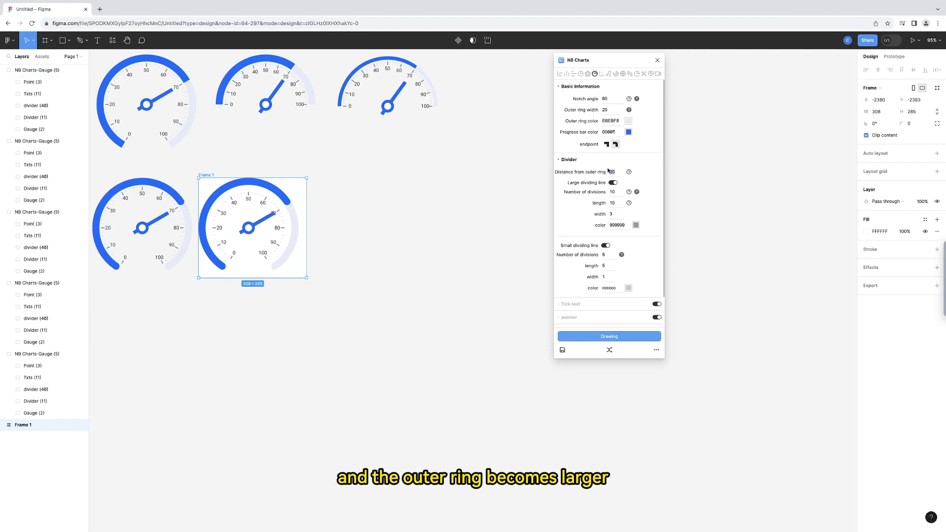
Set the divider distance from outer ring to -5 and draw another gauge to the right.
key("BackSpace")
left_click_drag(302, 237, 384, 234)
left_click(638, 337)
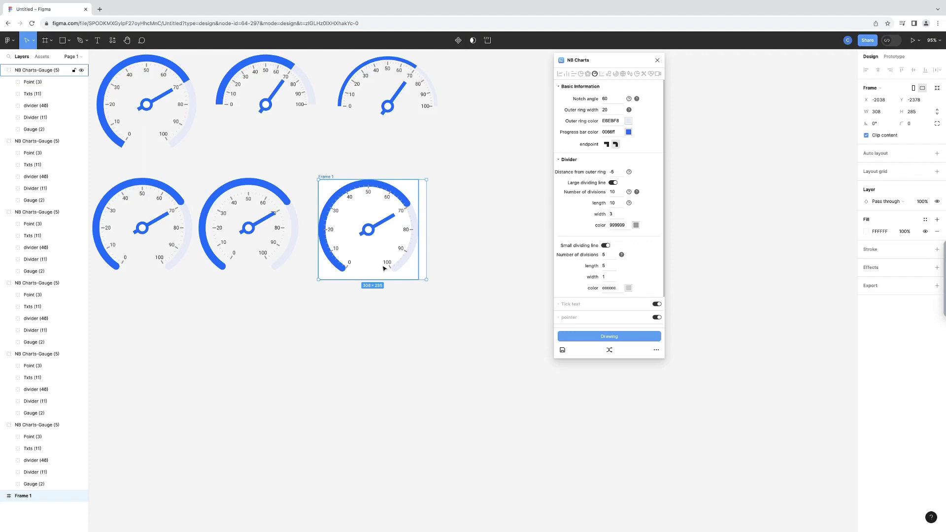
Set divider distance to 10 and divisions to 5, then draw a gauge ending the row.
left_click(612, 172)
type("10")
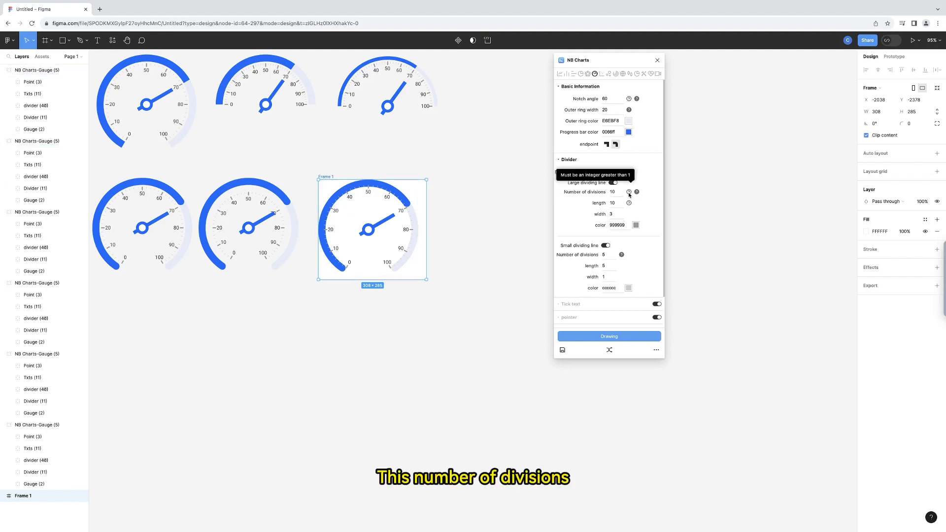
left_click_drag(618, 192, 607, 194)
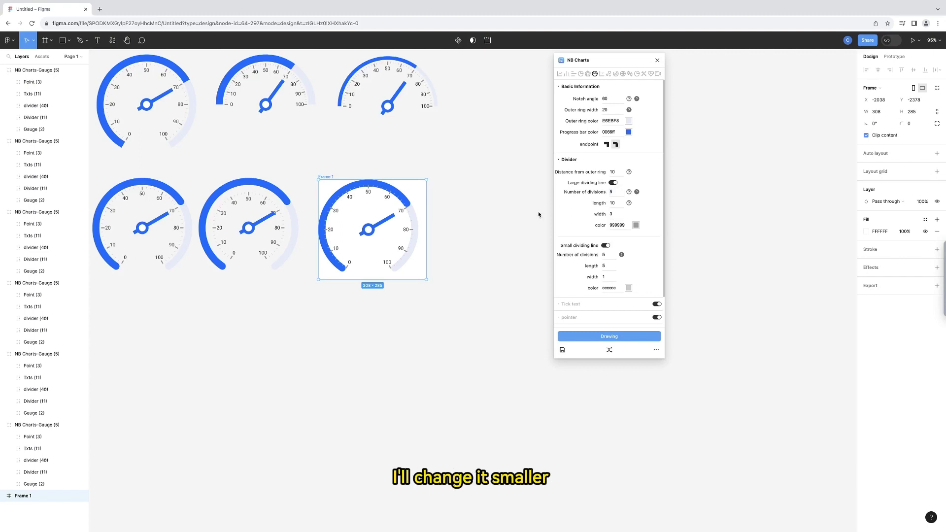
left_click_drag(428, 232, 539, 235)
left_click(593, 337)
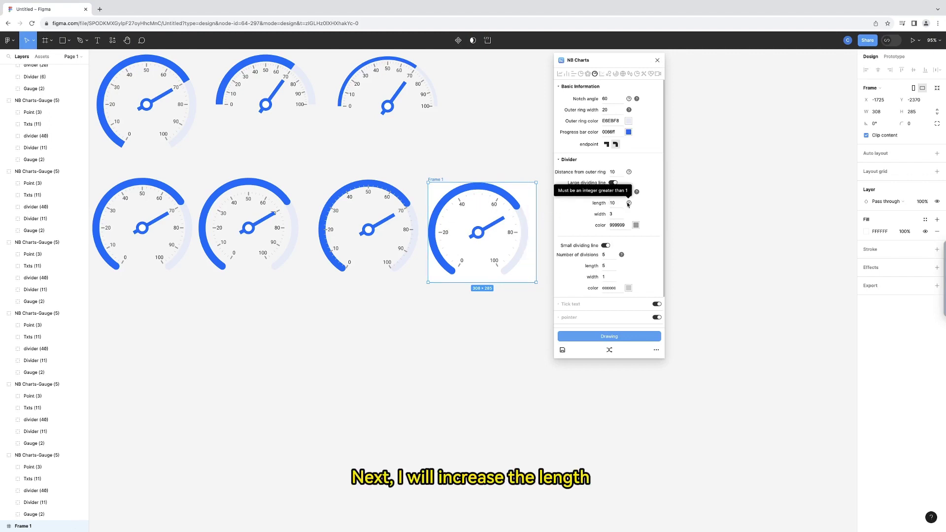
Change the large divider length, colour them near-black 030303, and draw a gauge starting a third row.
left_click_drag(620, 203, 605, 202)
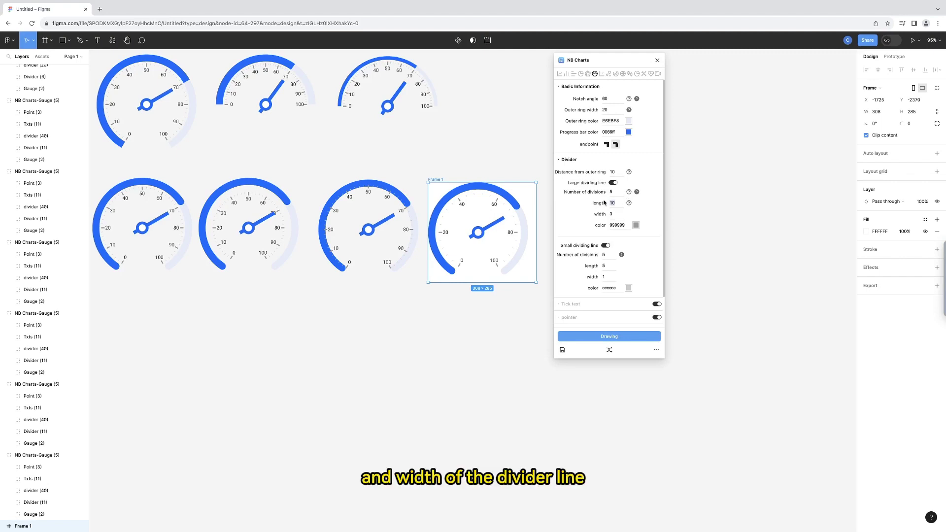
left_click(636, 225)
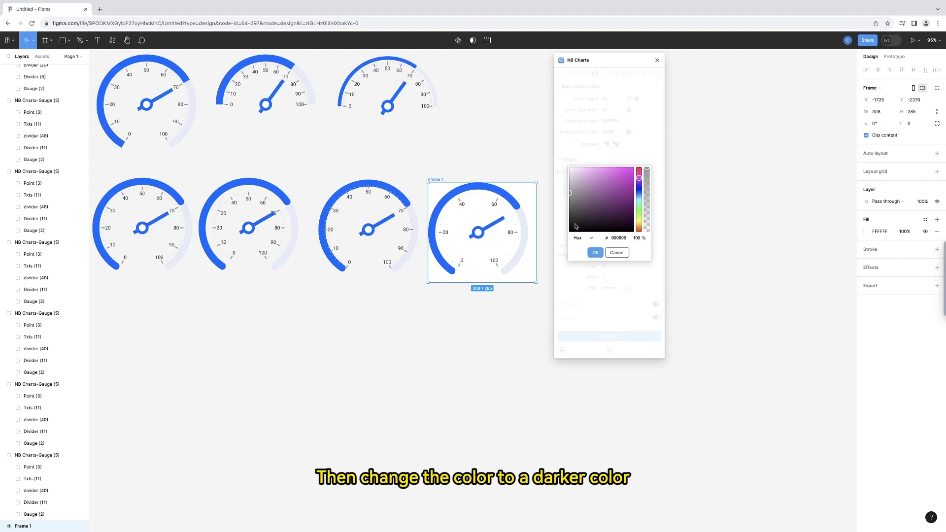
left_click(570, 233)
left_click(595, 252)
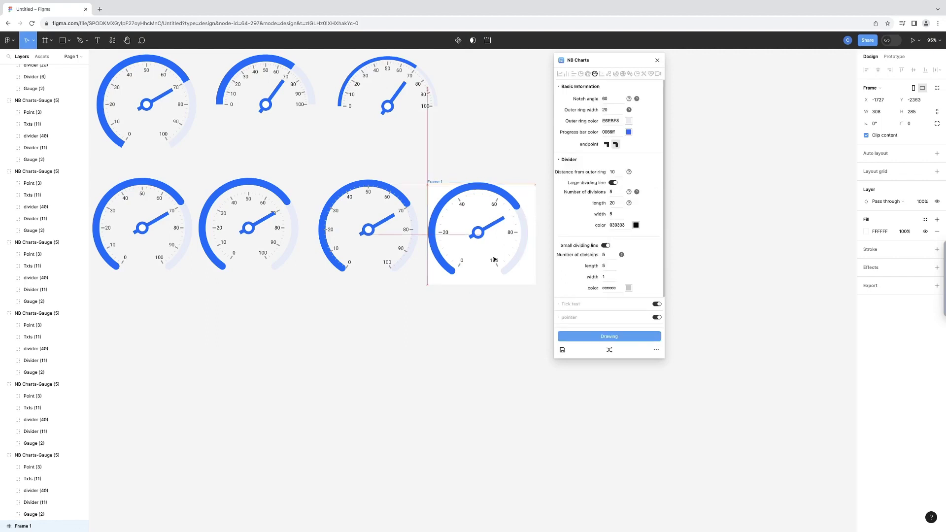
mouse_move(497, 259)
left_mouse_down()
mouse_move(194, 309)
mouse_move(207, 309)
left_mouse_up()
left_click(609, 336)
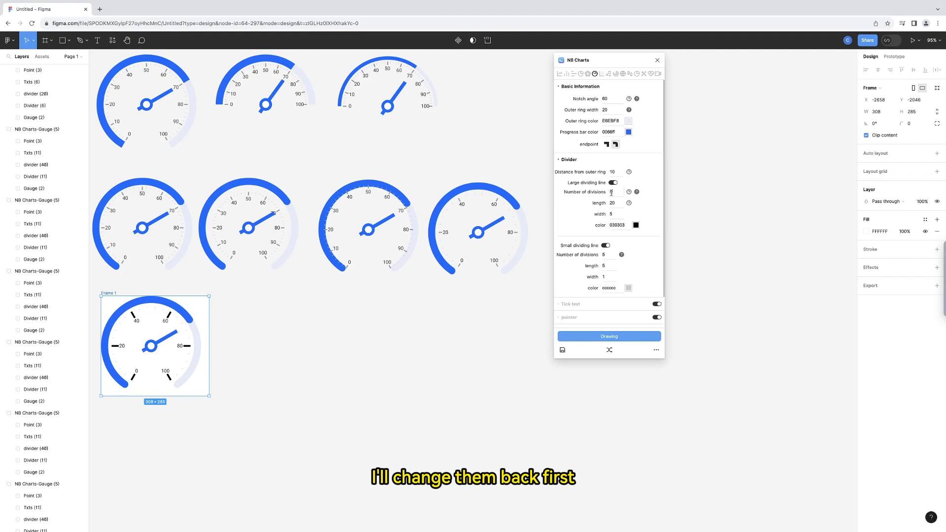
Reset the large divider length to 10 and its colour to b5b3b5.
key("Tab")
type("10")
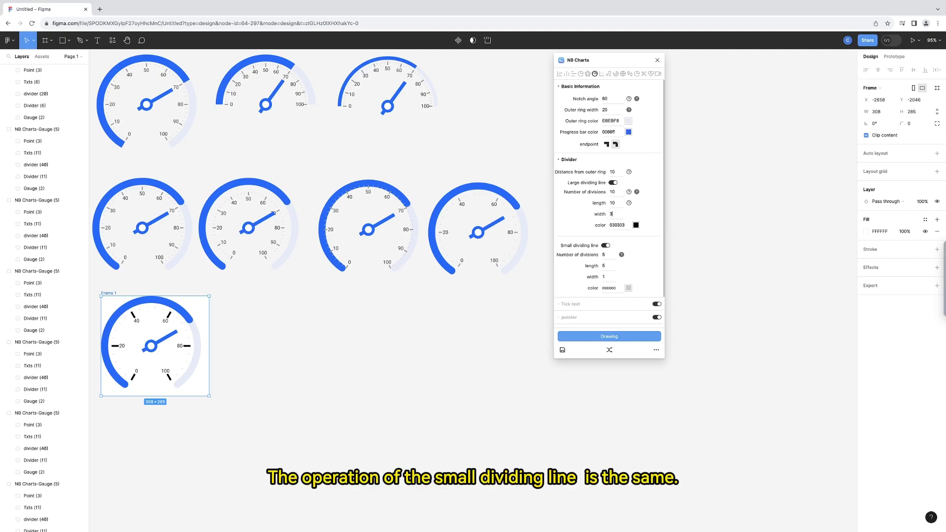
left_click(635, 224)
left_click(569, 183)
left_click(602, 257)
scroll(602, 257, "down", 2)
Raise the tick text spacing from large divider to 20 and draw a gauge beside the black-divider one.
left_click(569, 266)
scroll(569, 266, "down", 1)
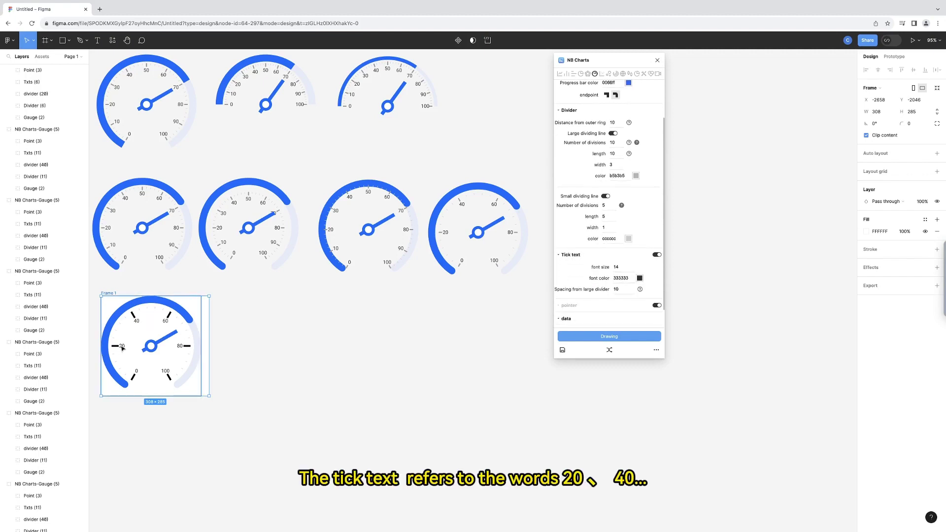
scroll(591, 263, "down", 1)
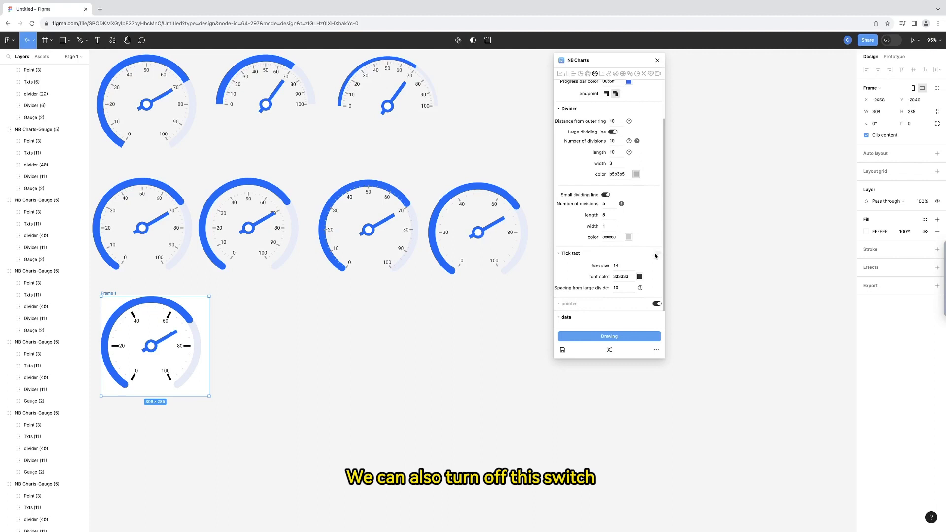
scroll(620, 260, "down", 1)
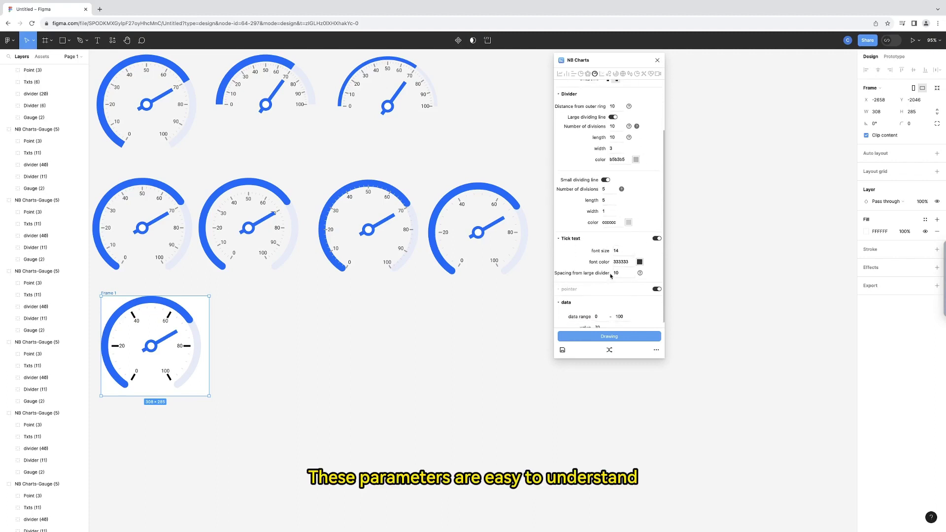
left_click_drag(631, 274, 604, 274)
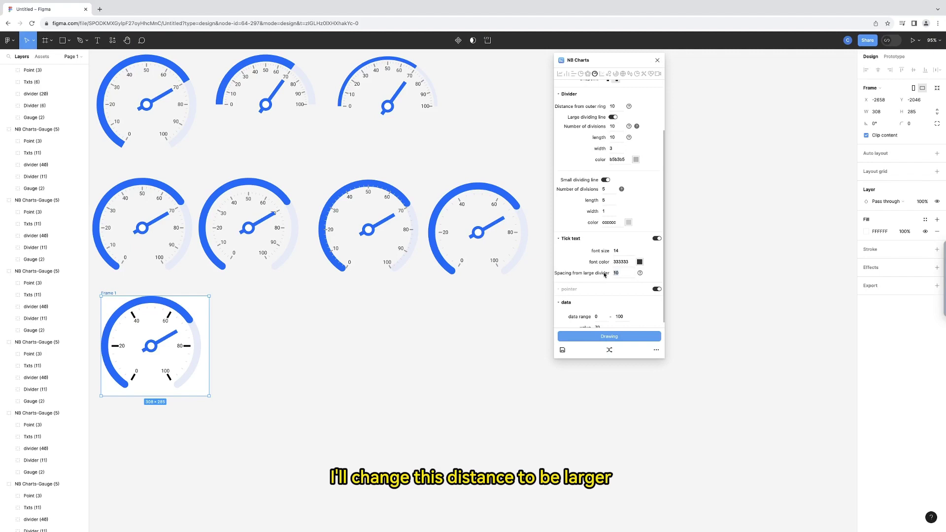
left_click(577, 337)
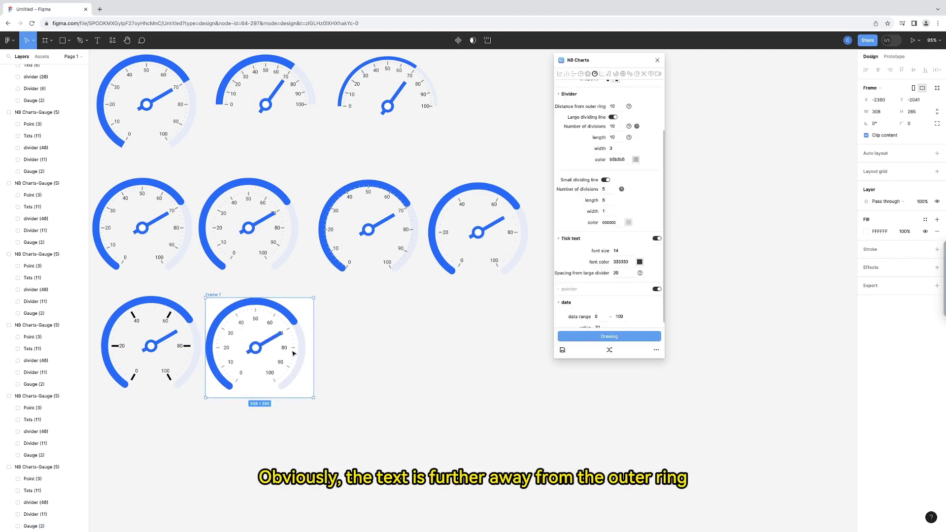
Reset the tick text spacing from large divider to 10.
double_click(617, 273)
type("10")
scroll(602, 293, "down", 1)
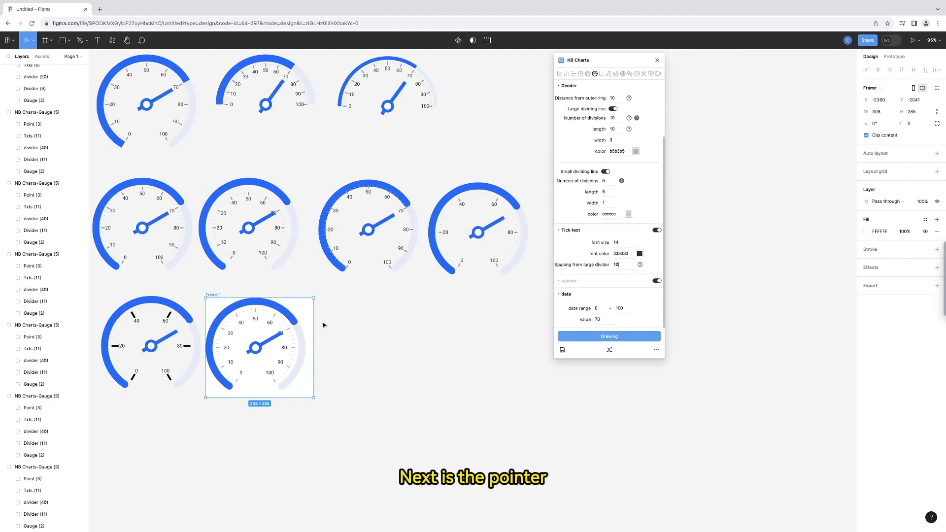
Switch to the tapered pointer style and draw a blue-needle gauge in the next third-row slot.
left_click_drag(312, 319, 425, 321)
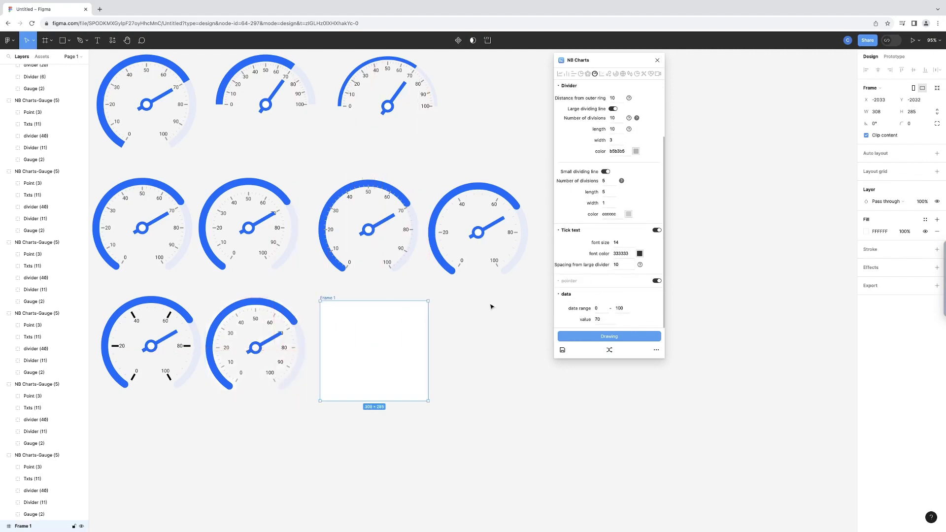
left_click(560, 230)
left_click(559, 123)
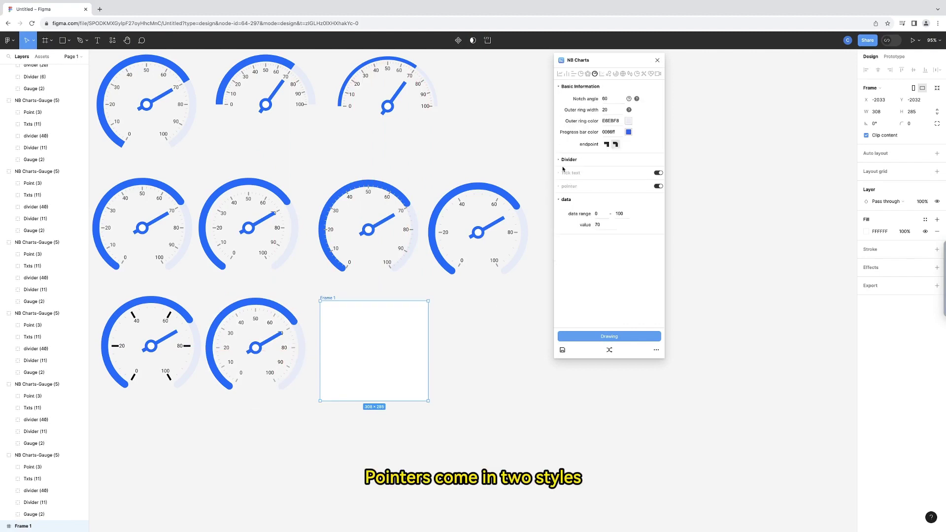
left_click(560, 186)
left_click(657, 187)
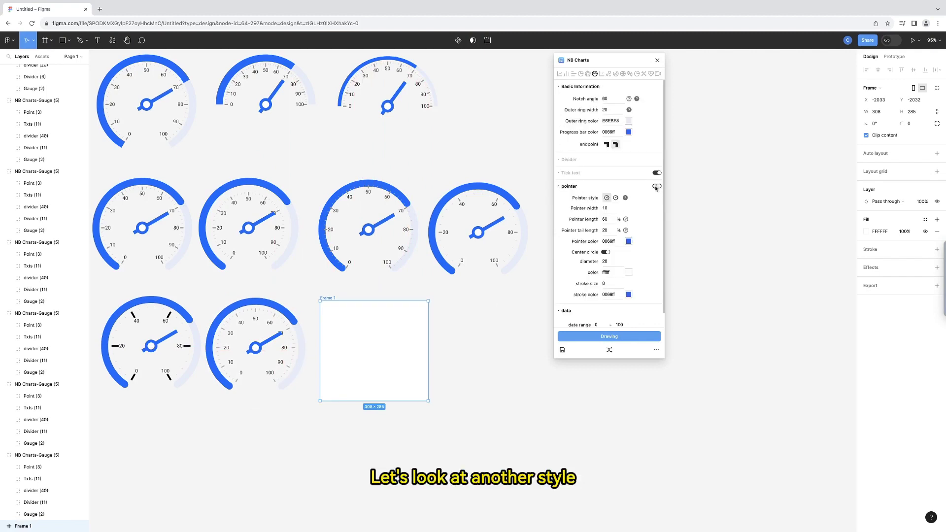
left_click(657, 187)
left_click_drag(592, 60, 641, 61)
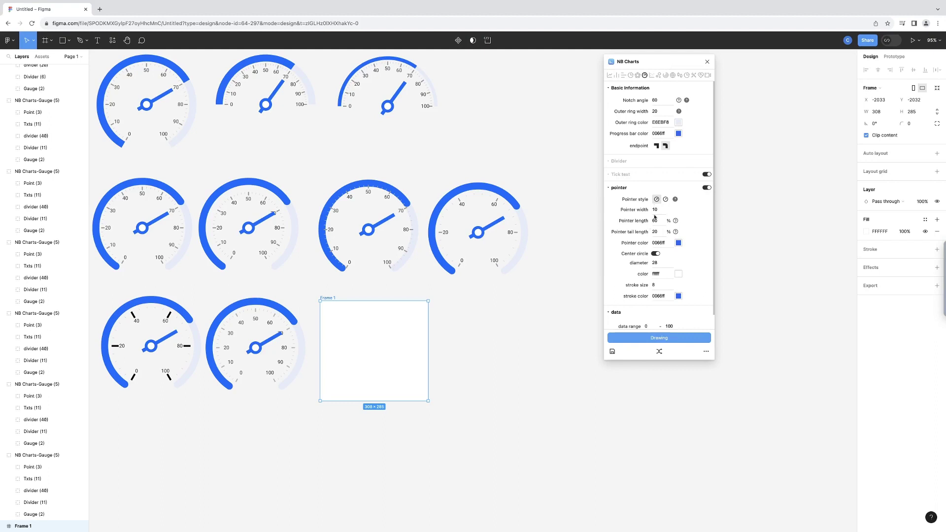
left_click(666, 199)
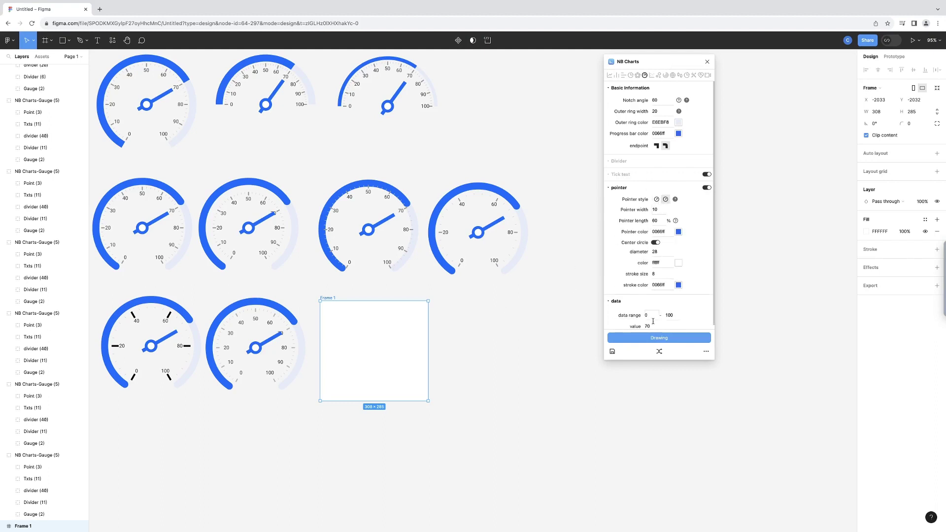
left_click(640, 338)
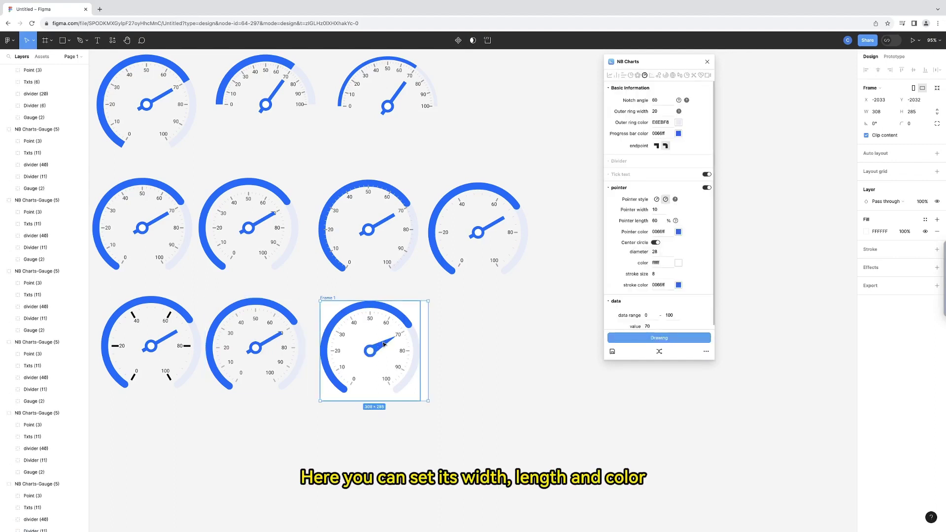
Make the pointer red ff0044, remove the centre circle, and draw a gauge to the right.
left_click(678, 232)
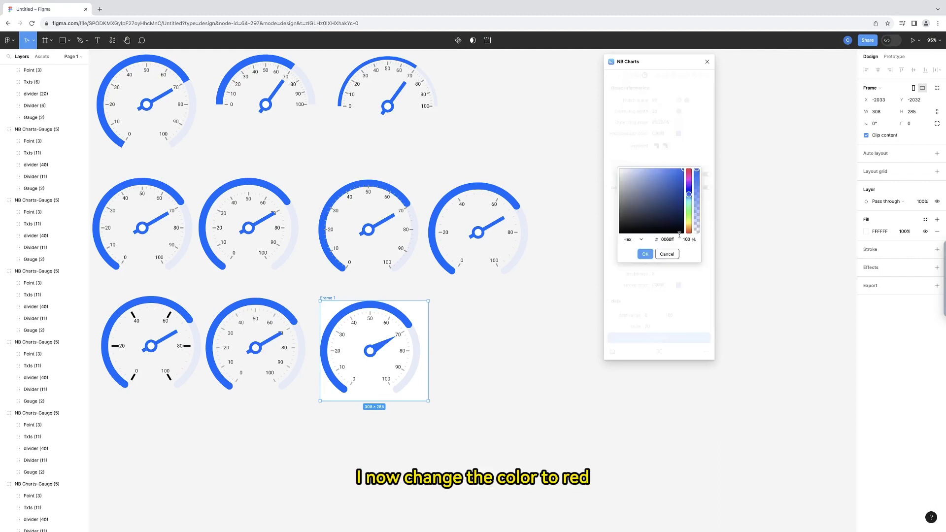
left_click(690, 174)
left_click(645, 254)
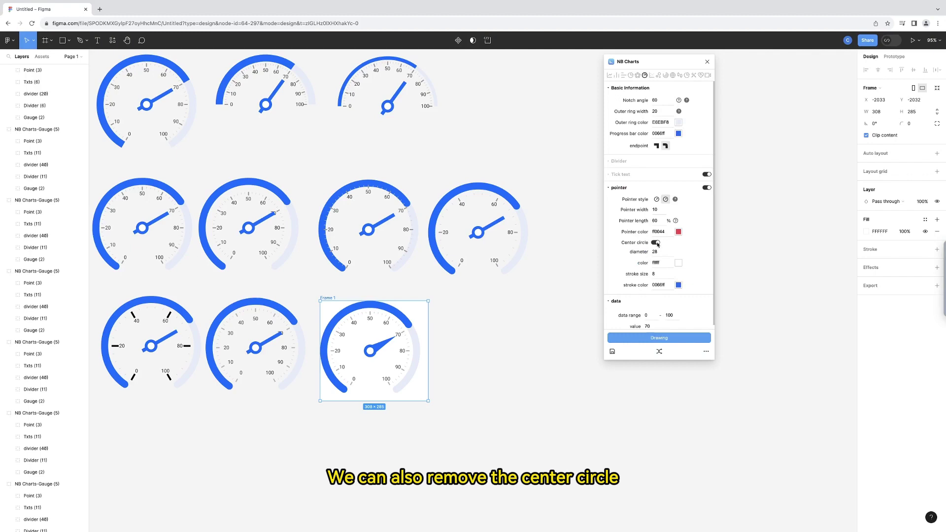
left_click(656, 242)
left_click_drag(423, 327, 537, 325)
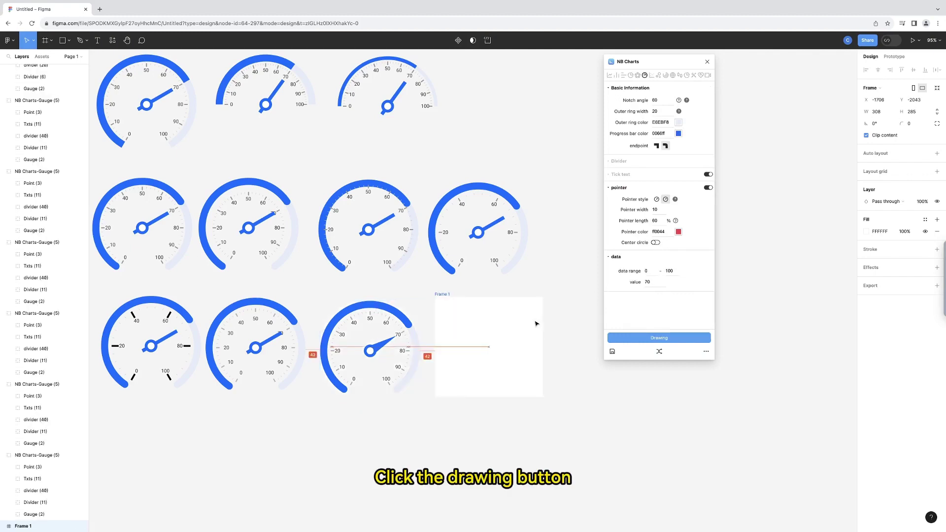
left_click(667, 338)
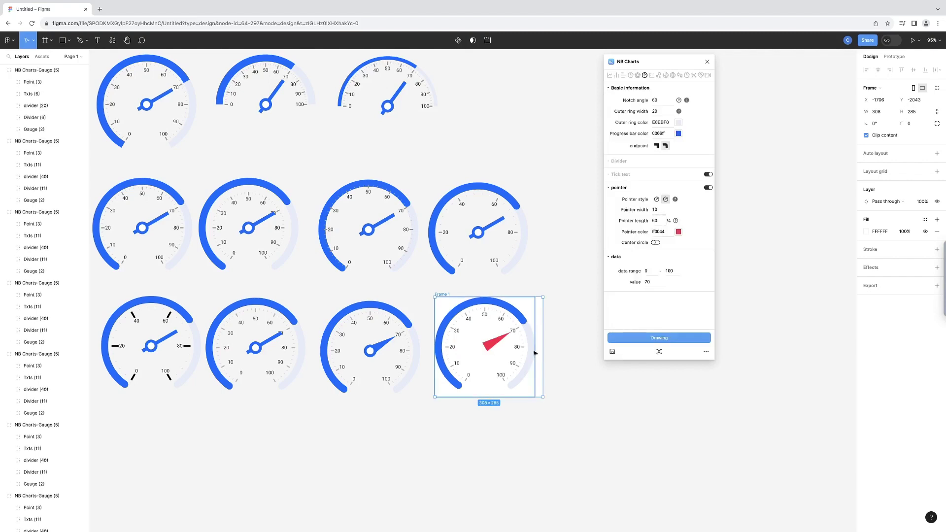
left_click(610, 187)
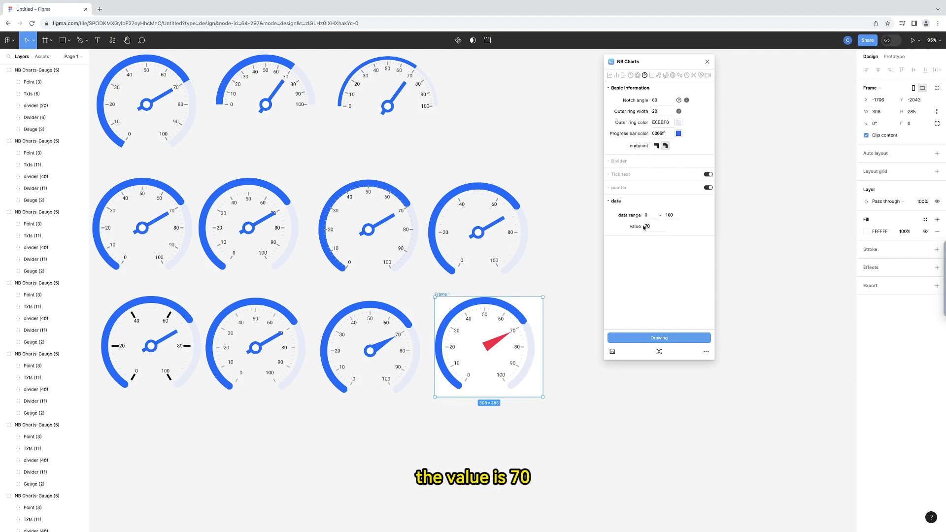
Draw a gauge reading 40 into an empty frame moved below the existing gauges.
type("40")
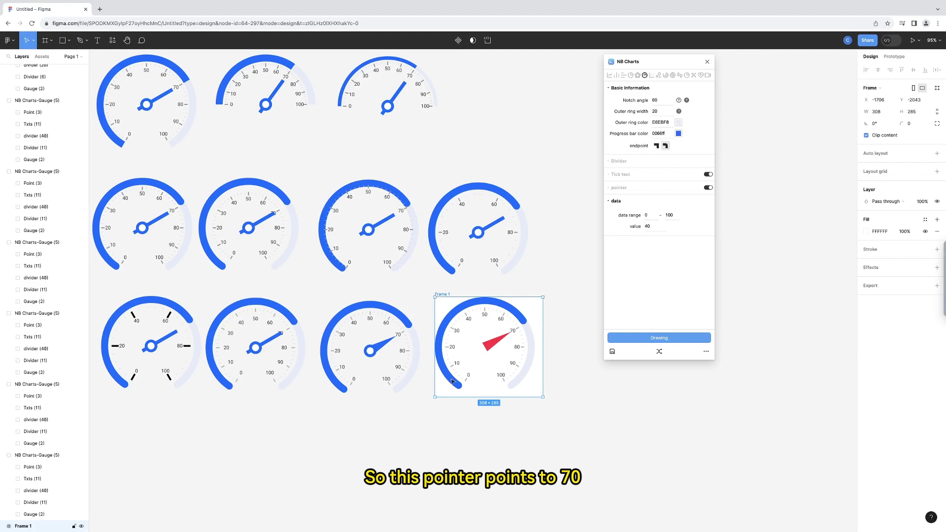
mouse_move(540, 307)
left_mouse_down()
mouse_move(288, 433)
mouse_move(236, 414)
mouse_move(233, 403)
mouse_move(206, 420)
left_mouse_up()
left_click(659, 337)
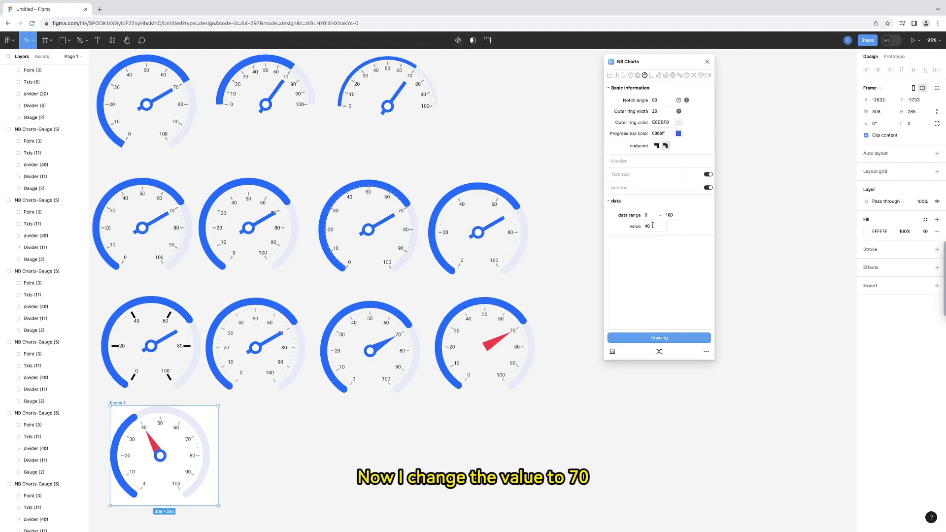
Draw a second gauge with value 70 and data range 0–200 in a frame beside it.
left_click_drag(651, 226, 644, 226)
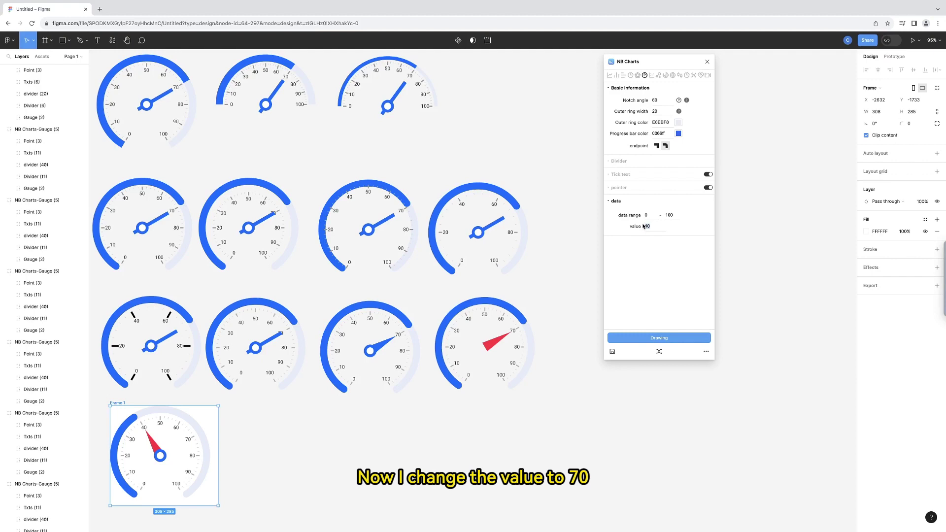
double_click(669, 214)
type("2")
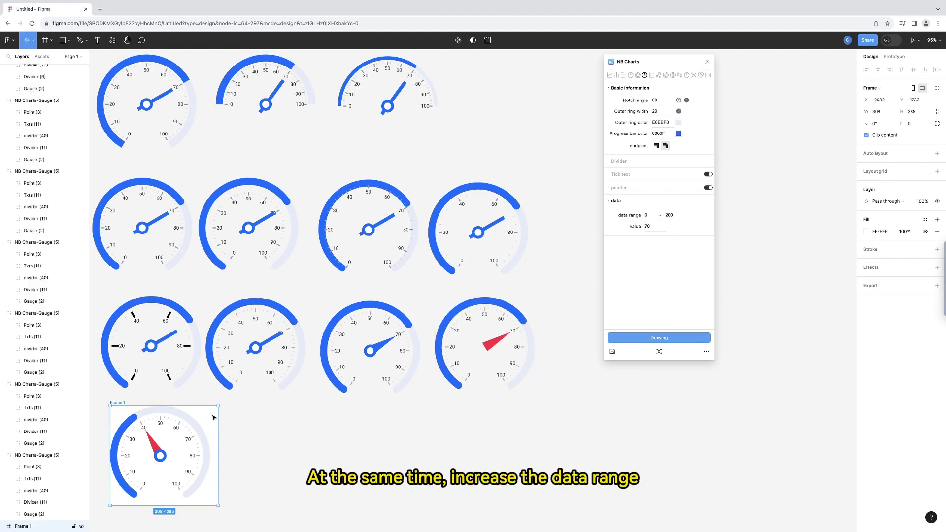
left_click_drag(196, 425, 313, 425)
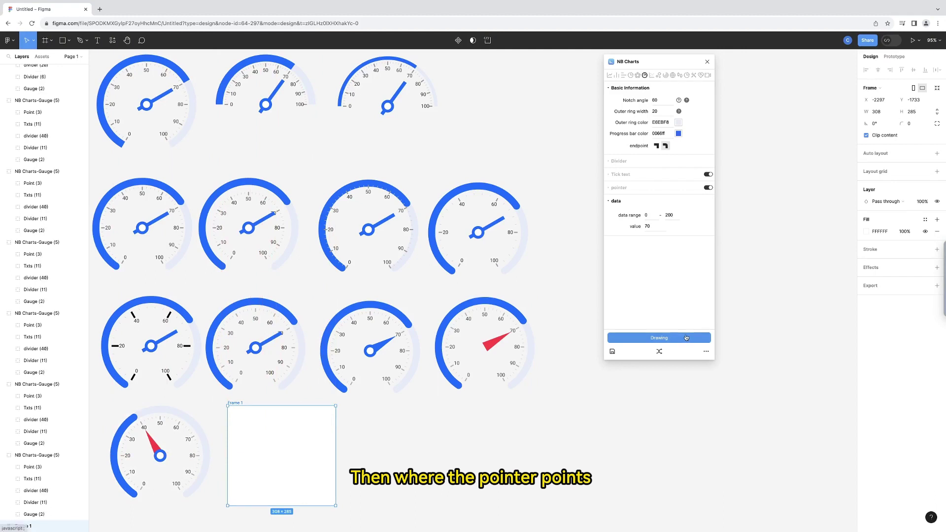
left_click(659, 338)
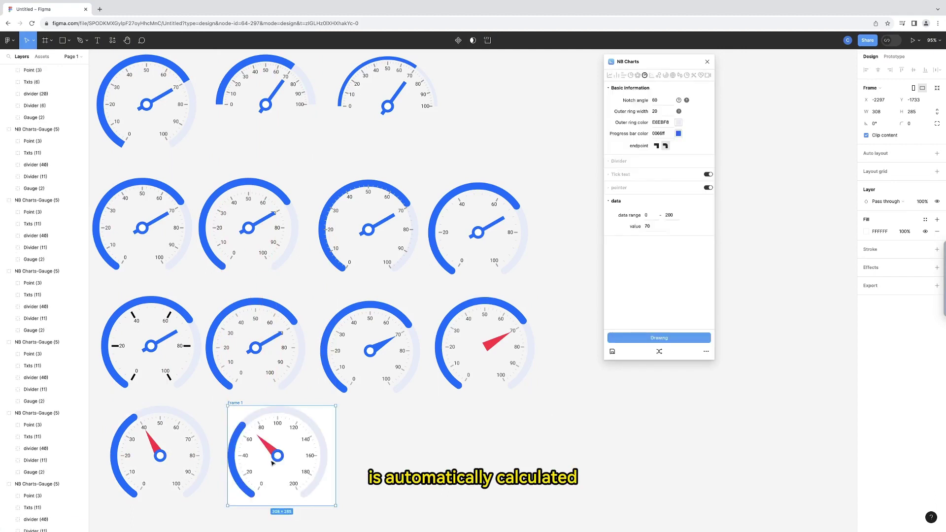